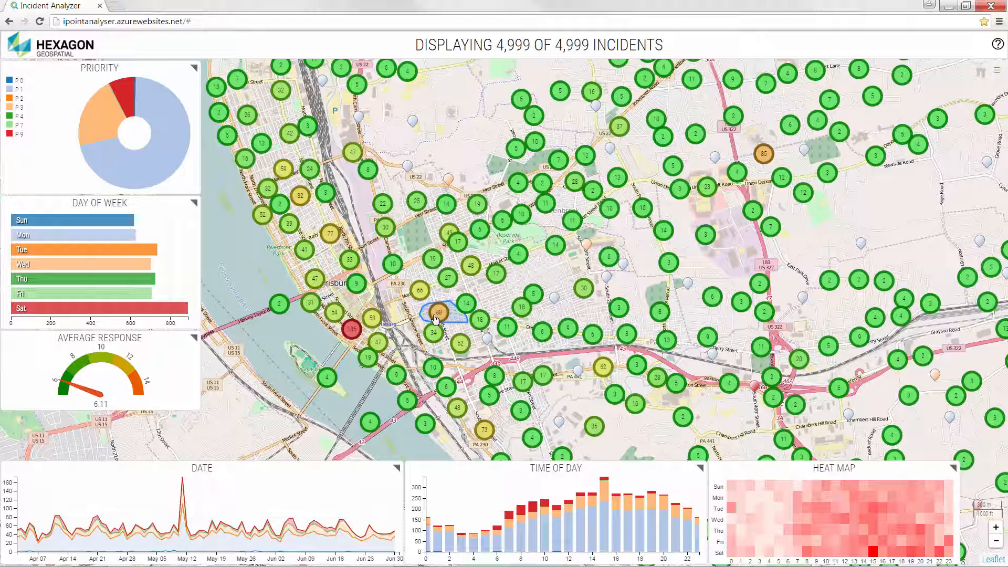
Step: View the details of a single incident southeast of Reservoir Park and turn off the Tooltips preference
{"action": "left_click", "coordinate": [994, 73]}
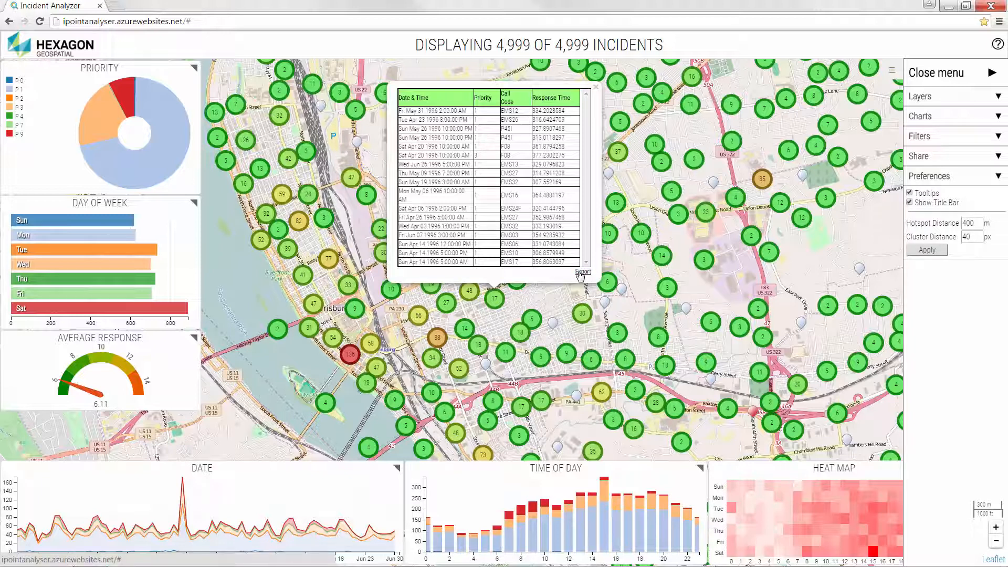
{"action": "left_click", "coordinate": [555, 325]}
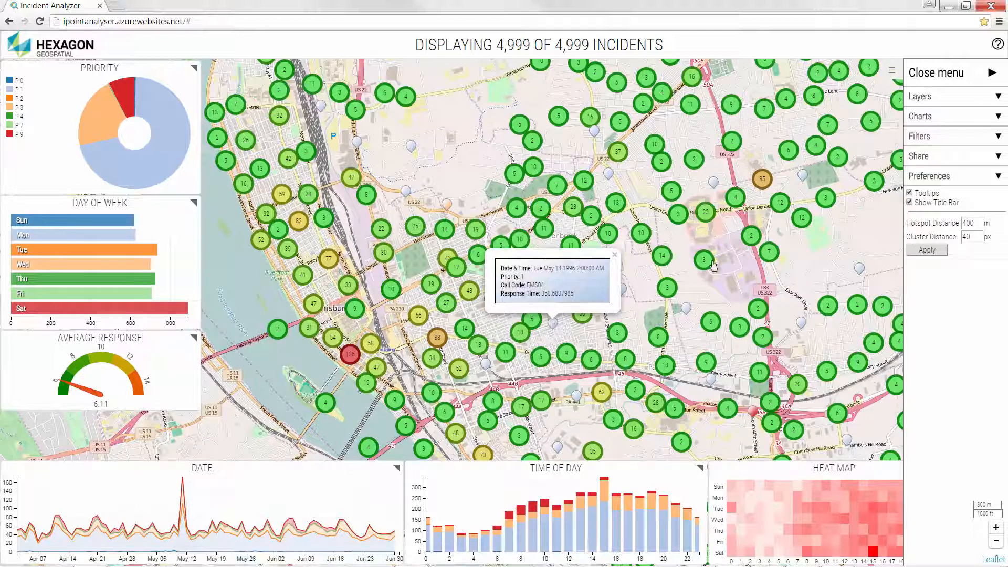
{"action": "left_click", "coordinate": [910, 193]}
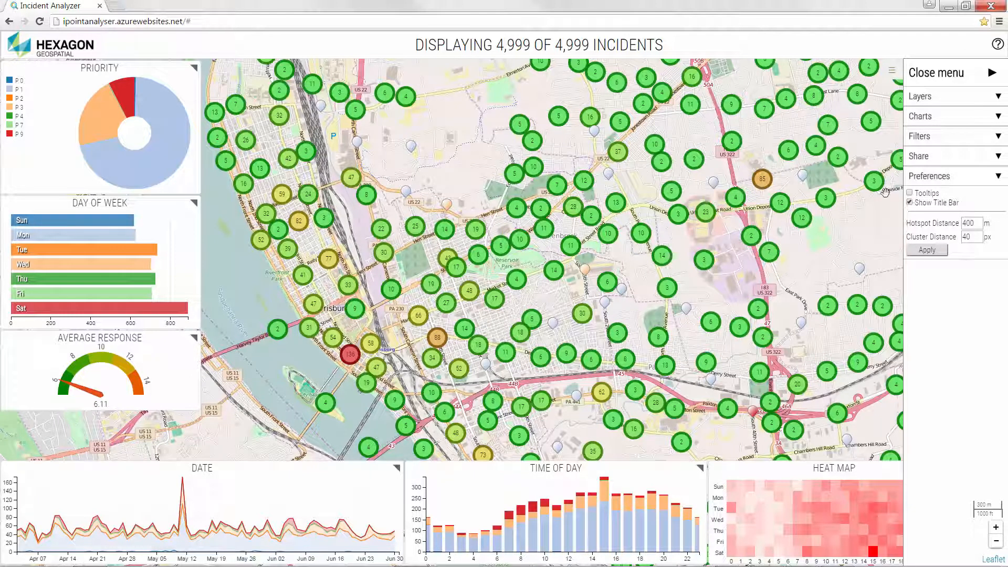
Step: Drill into the 88-incident cluster, spread the cluster at Derry Street and South 13th Street, and view one incident's details
{"action": "left_click", "coordinate": [436, 340]}
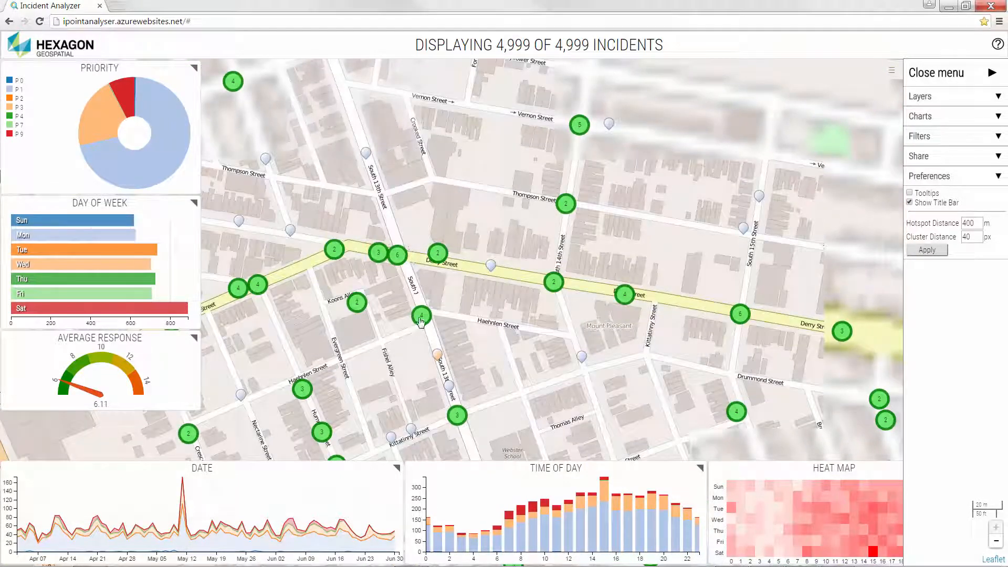
{"action": "left_click", "coordinate": [399, 261]}
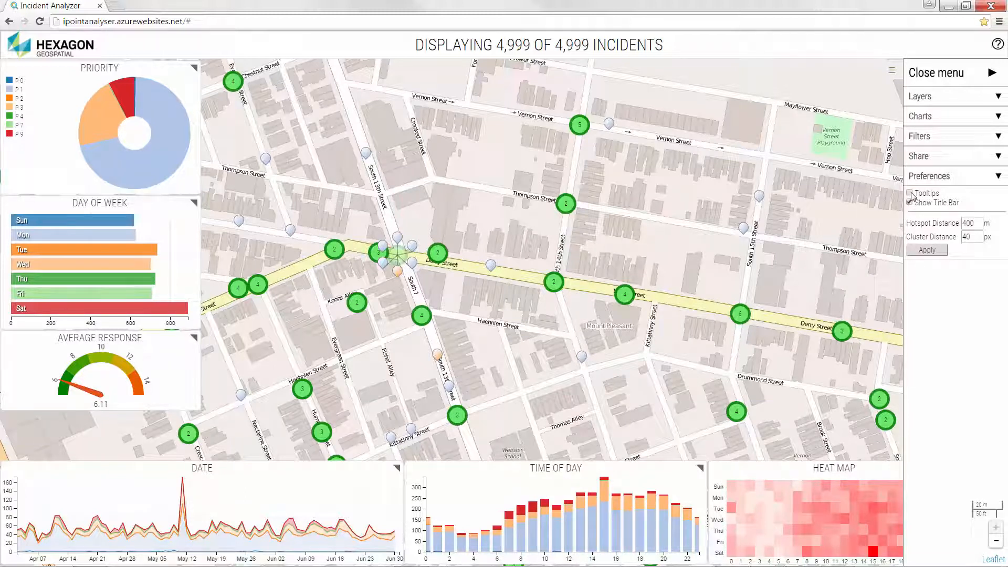
{"action": "left_click", "coordinate": [398, 239]}
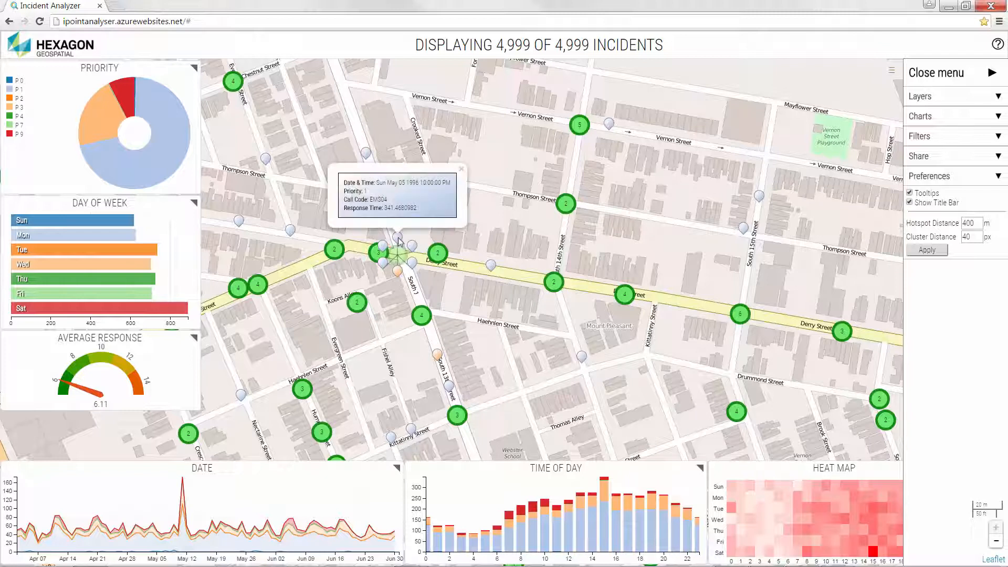
Step: Disable the Tooltips preference and collapse the spread-out incident cluster on Derry Street
{"action": "left_click", "coordinate": [910, 193]}
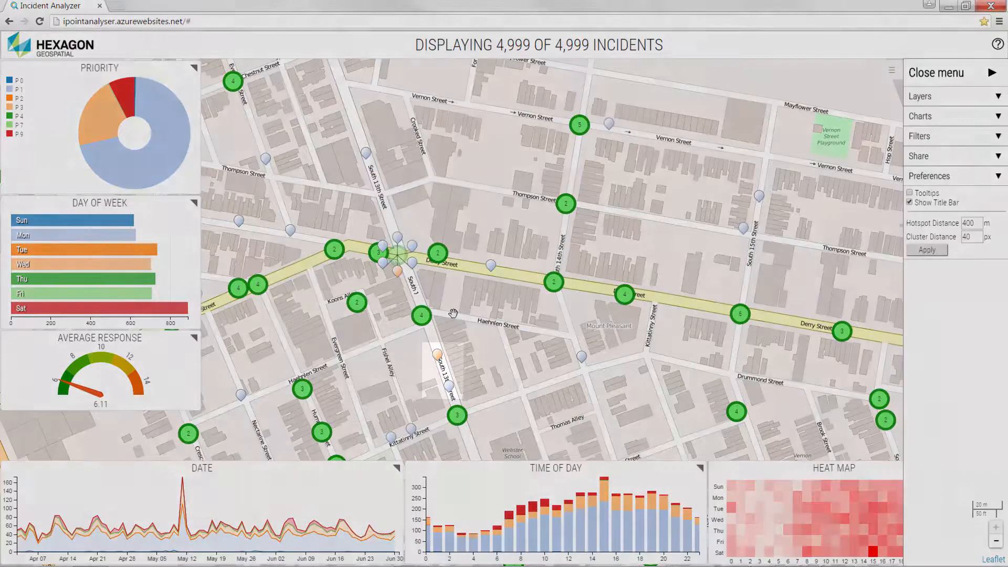
{"action": "left_click", "coordinate": [453, 314]}
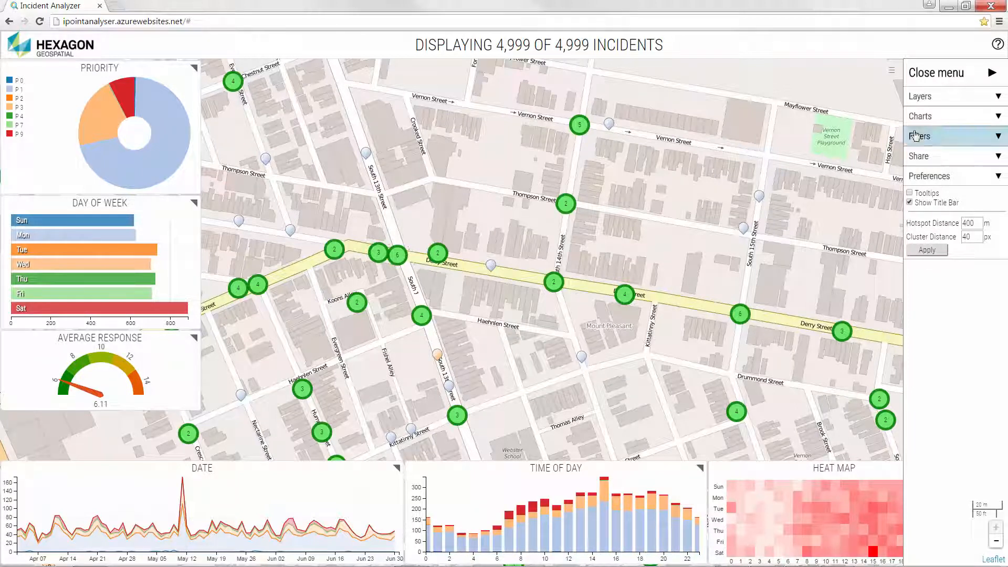
Step: Display the Boundaries layer together with the incidents and examine it across the whole region
{"action": "left_click", "coordinate": [958, 103]}
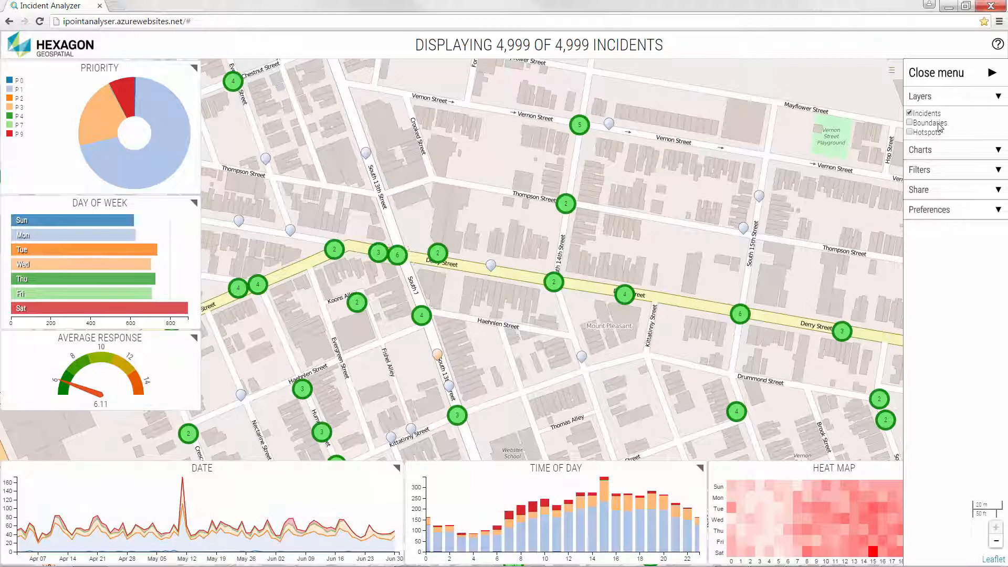
{"action": "left_click", "coordinate": [939, 124]}
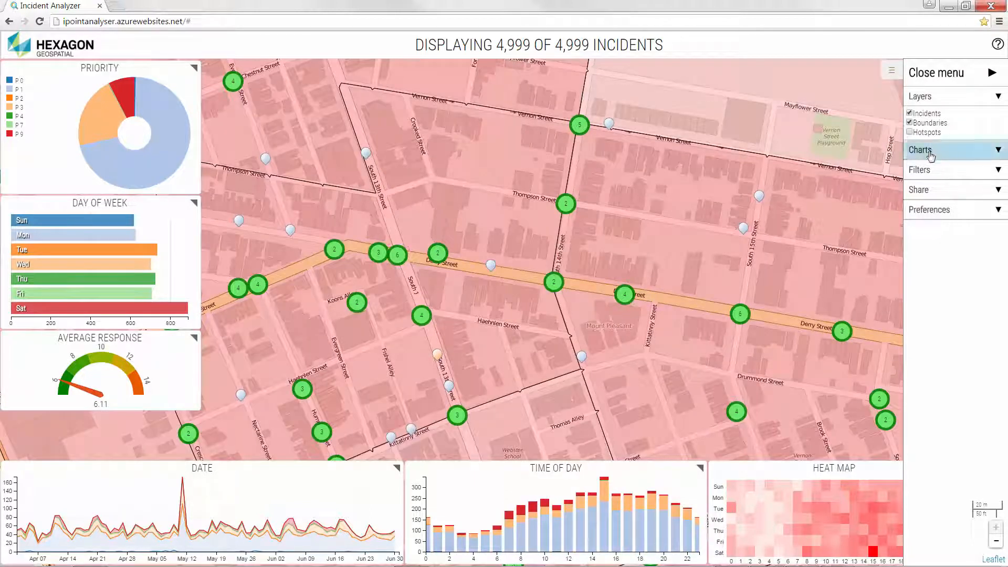
{"action": "left_click", "coordinate": [996, 544]}
{"action": "left_click", "coordinate": [996, 543]}
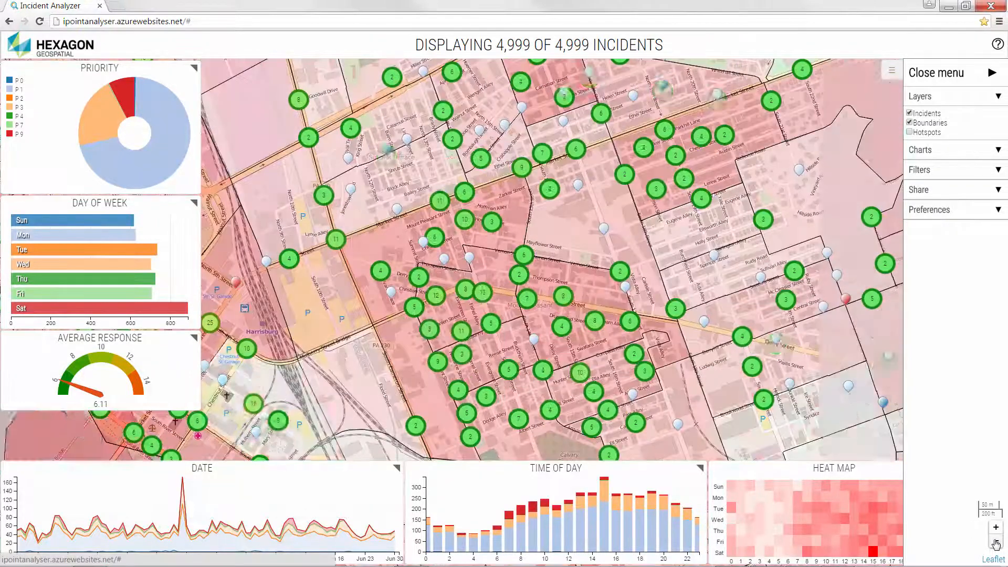
{"action": "left_click", "coordinate": [996, 544]}
{"action": "left_click", "coordinate": [996, 544]}
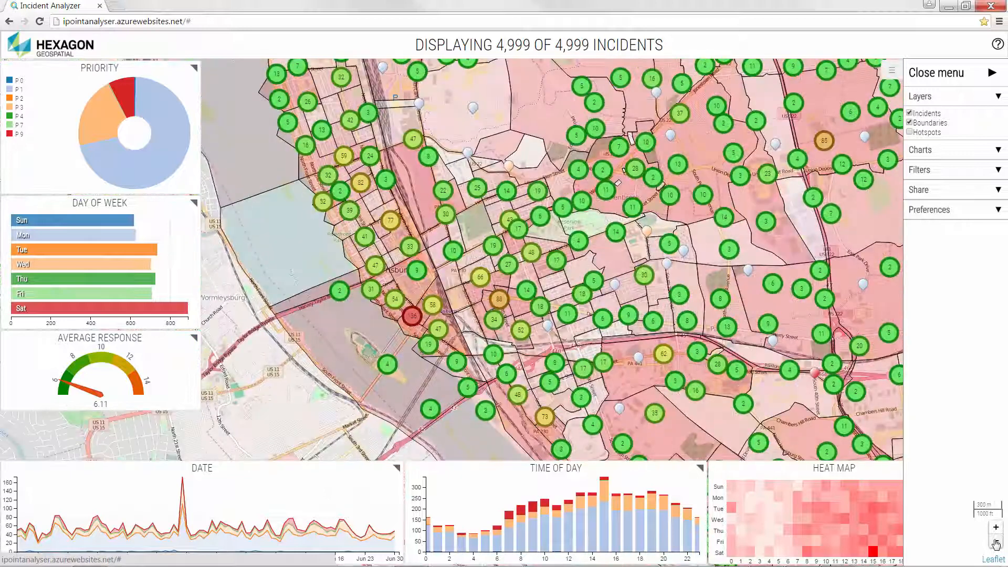
{"action": "left_click", "coordinate": [996, 544]}
{"action": "left_click", "coordinate": [996, 543]}
{"action": "left_click", "coordinate": [996, 543]}
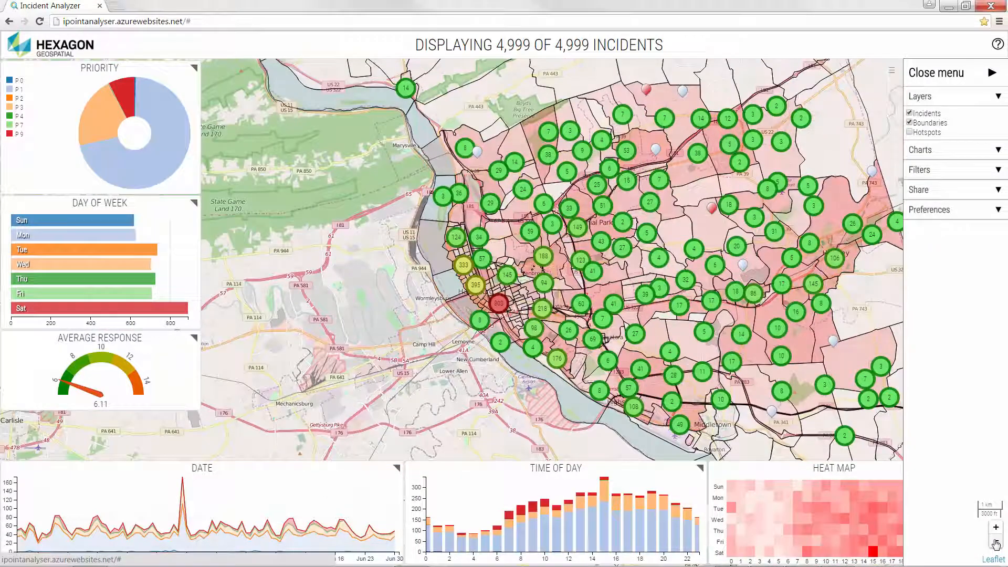
{"action": "left_click_drag", "start_coordinate": [719, 319], "coordinate": [519, 305]}
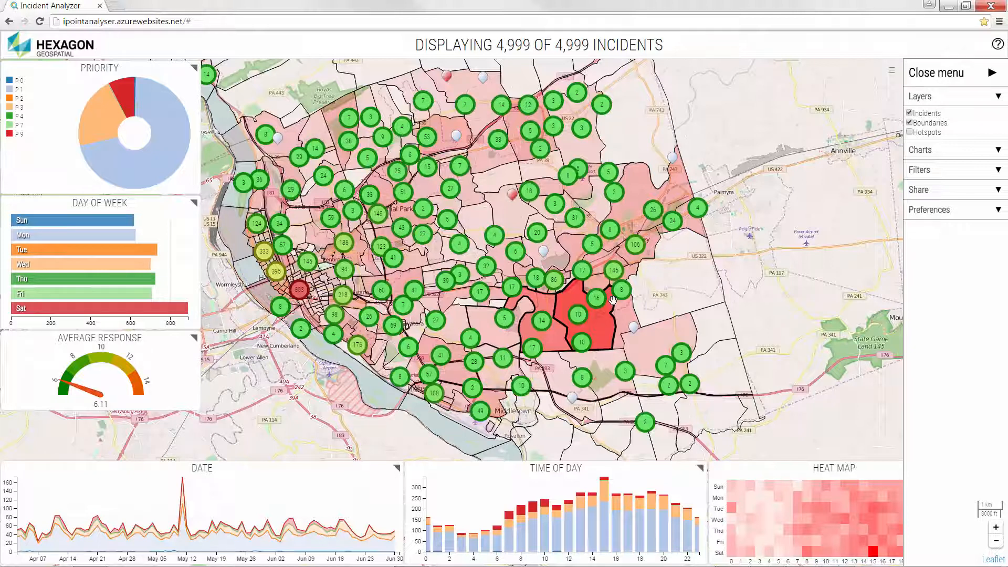
Step: Temporarily hide the Incidents layer to view the boundaries on their own
{"action": "left_click", "coordinate": [910, 113]}
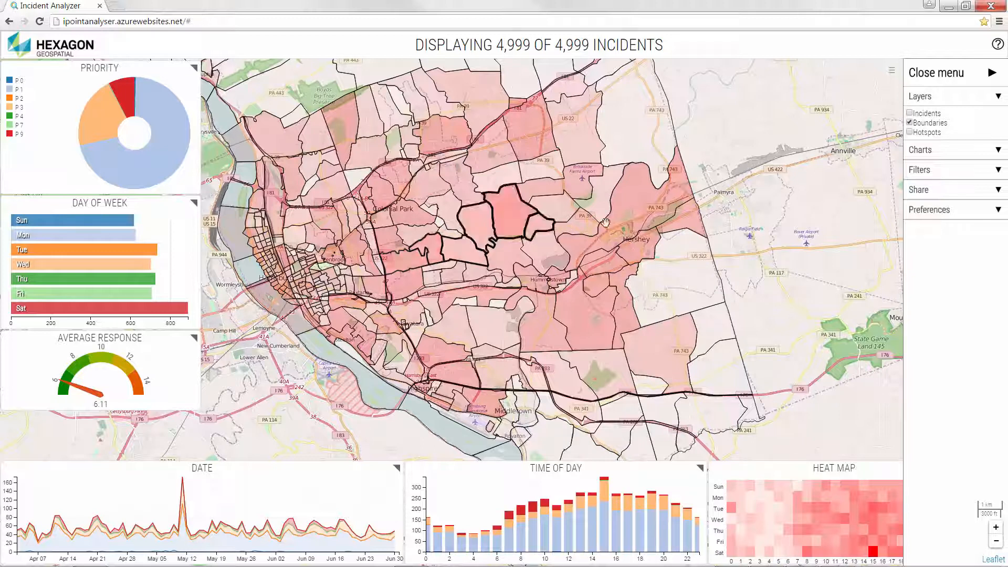
{"action": "left_click", "coordinate": [910, 114]}
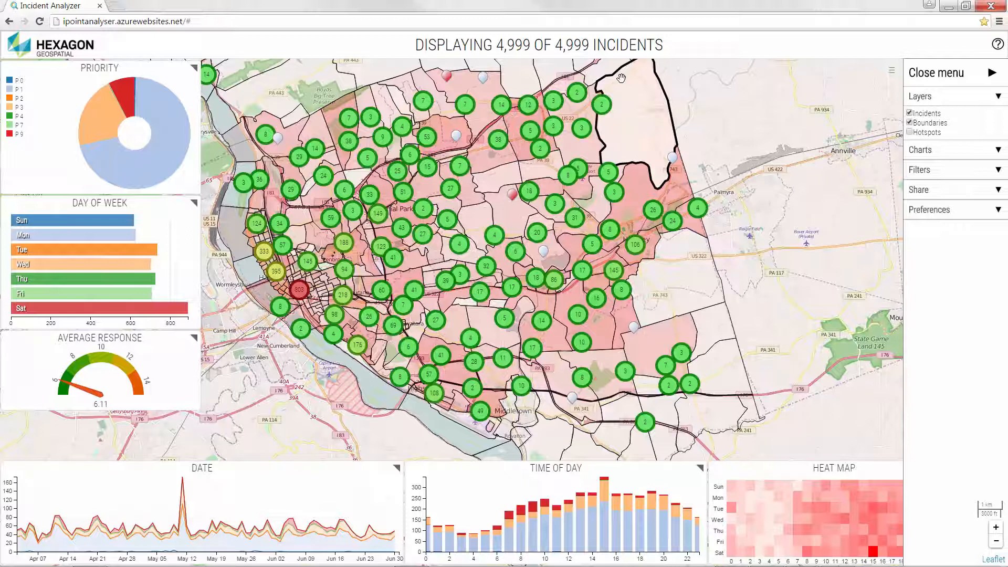
Step: Filter the incidents by priority to P 2, P 3, P 4, P 7 and P 9
{"action": "left_click", "coordinate": [10, 99]}
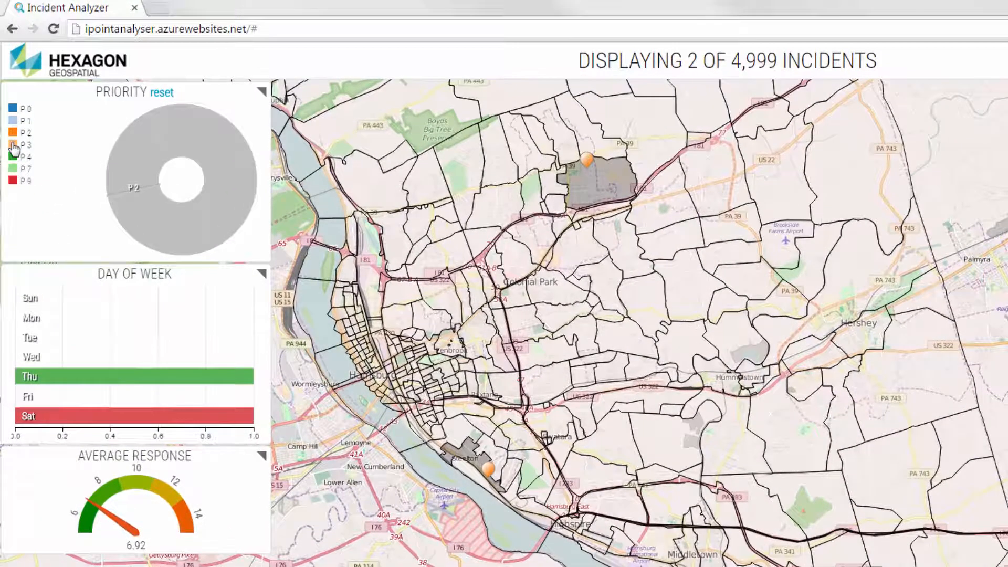
{"action": "left_click", "coordinate": [12, 139]}
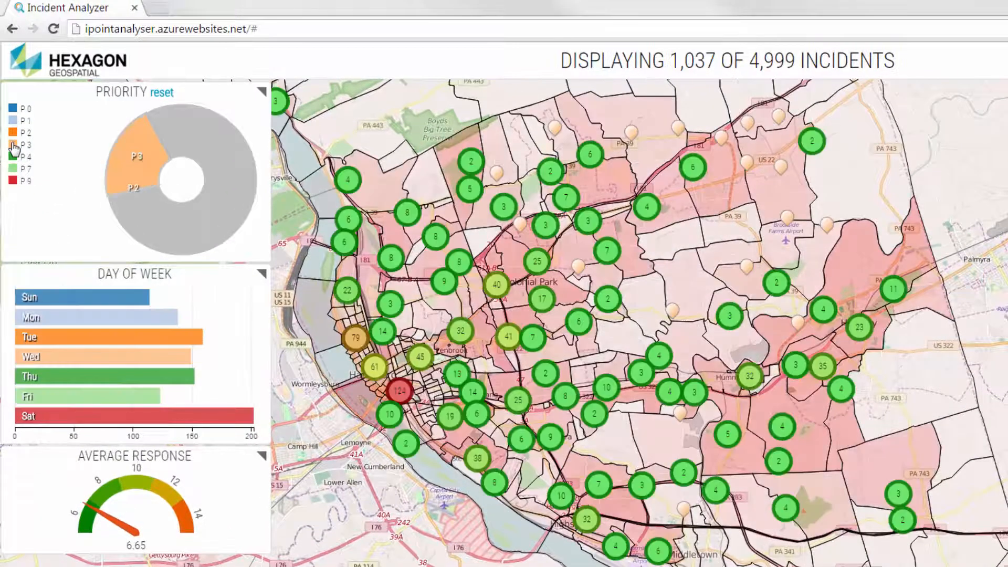
{"action": "left_click", "coordinate": [14, 157]}
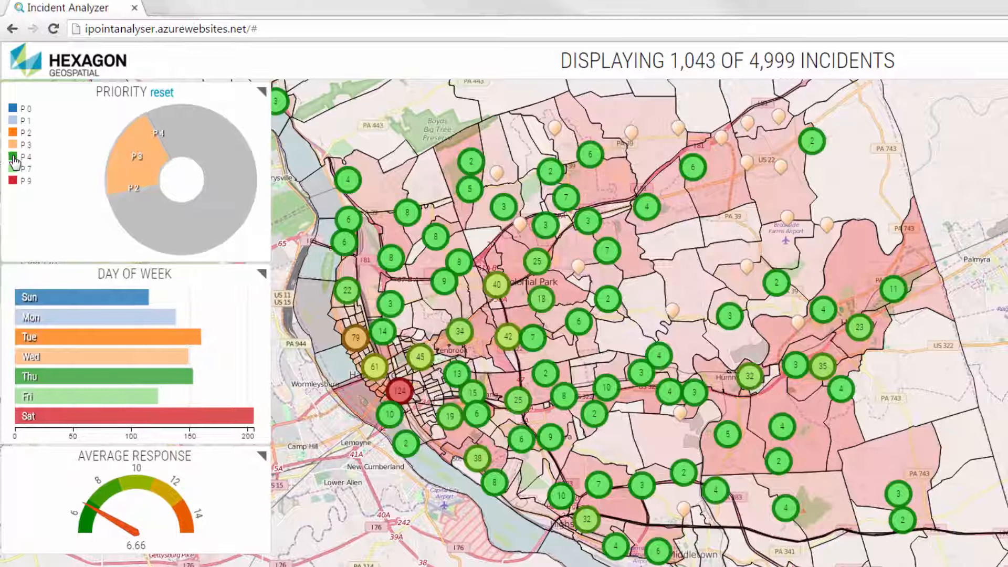
{"action": "left_click", "coordinate": [13, 169]}
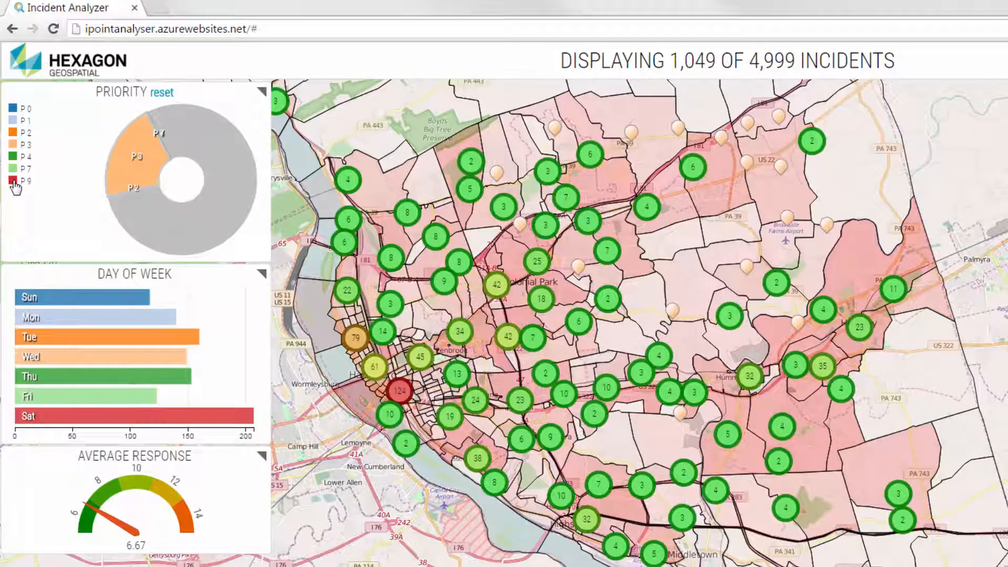
{"action": "left_click", "coordinate": [13, 181]}
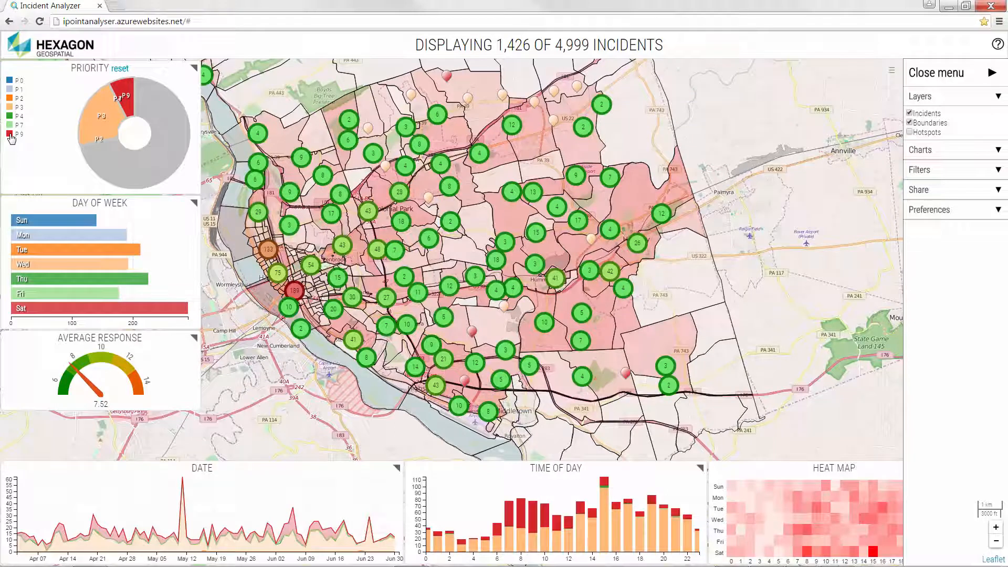
Step: Filter the incidents by day of week to Tuesday, Wednesday, Thursday and Friday
{"action": "left_click", "coordinate": [63, 250]}
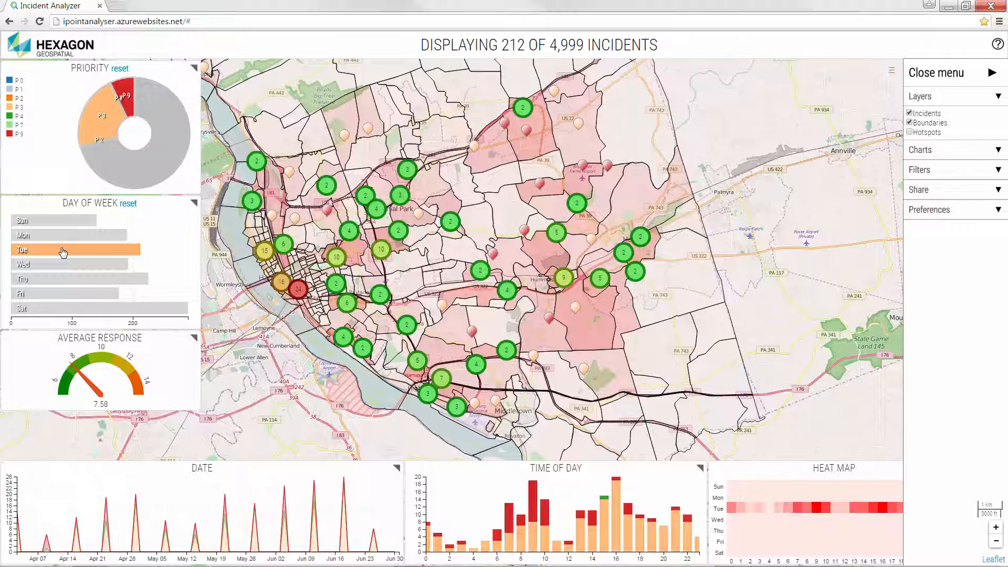
{"action": "left_click", "coordinate": [57, 265]}
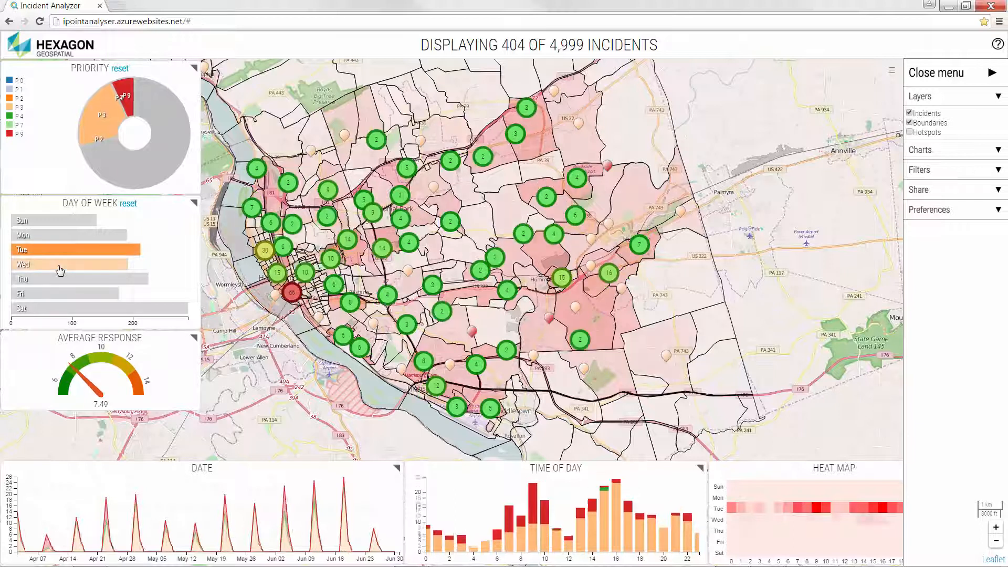
{"action": "left_click", "coordinate": [58, 281]}
{"action": "left_click", "coordinate": [58, 295]}
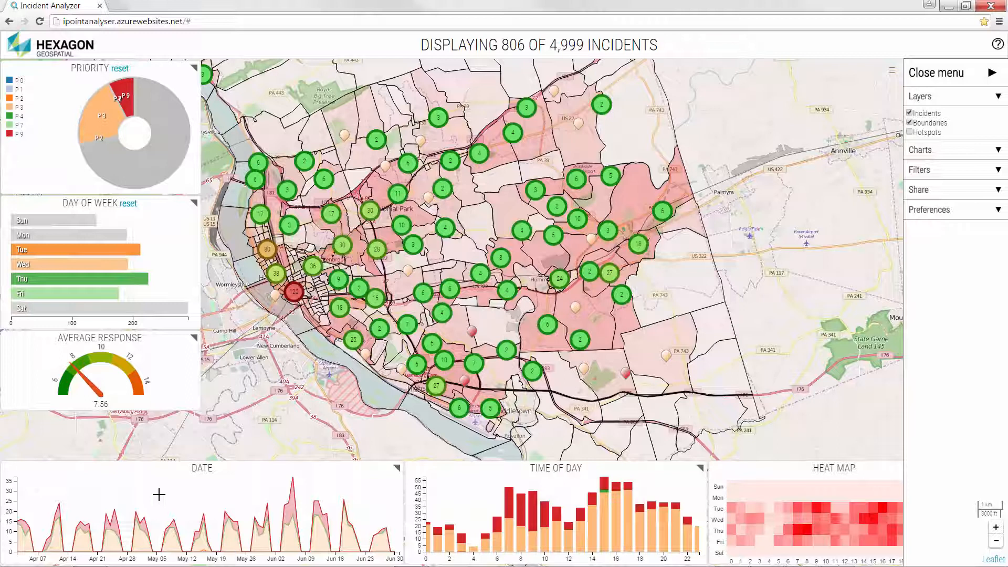
Step: Filter the incidents to the date range 05/13/1996 to 06/08/1996 and view the Date chart enlarged
{"action": "left_click_drag", "start_coordinate": [158, 495], "coordinate": [303, 500]}
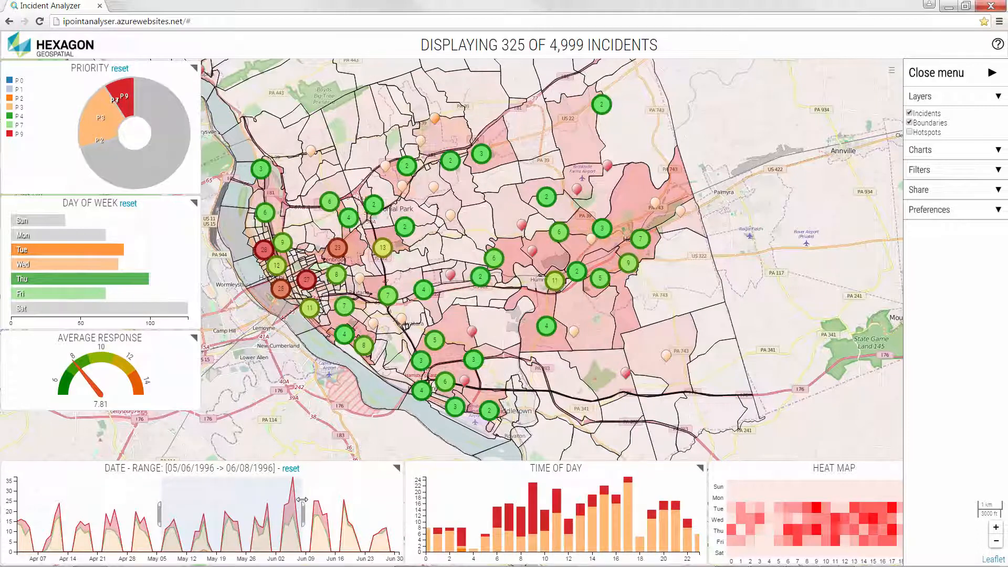
{"action": "left_click_drag", "start_coordinate": [160, 512], "coordinate": [187, 510]}
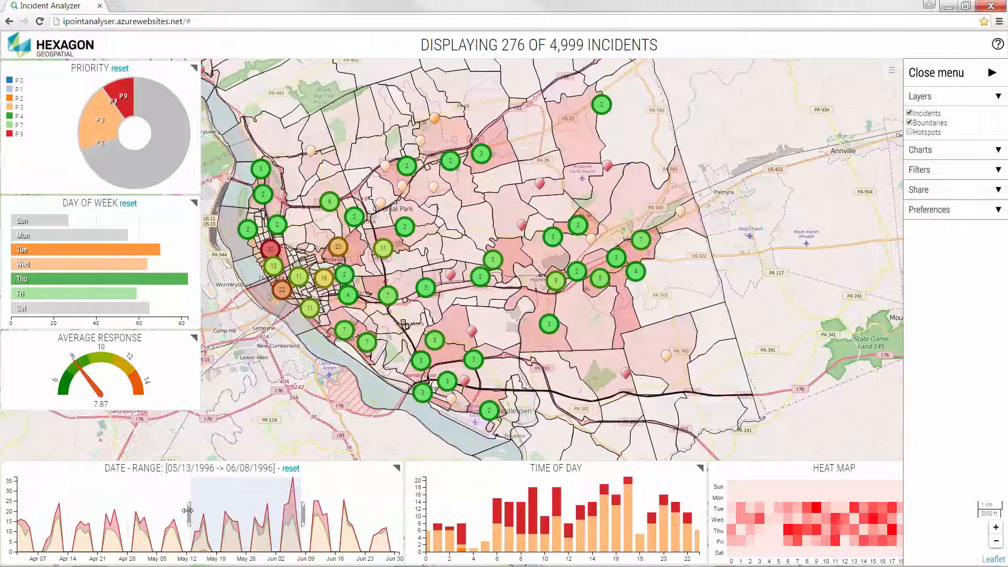
{"action": "left_click", "coordinate": [397, 468]}
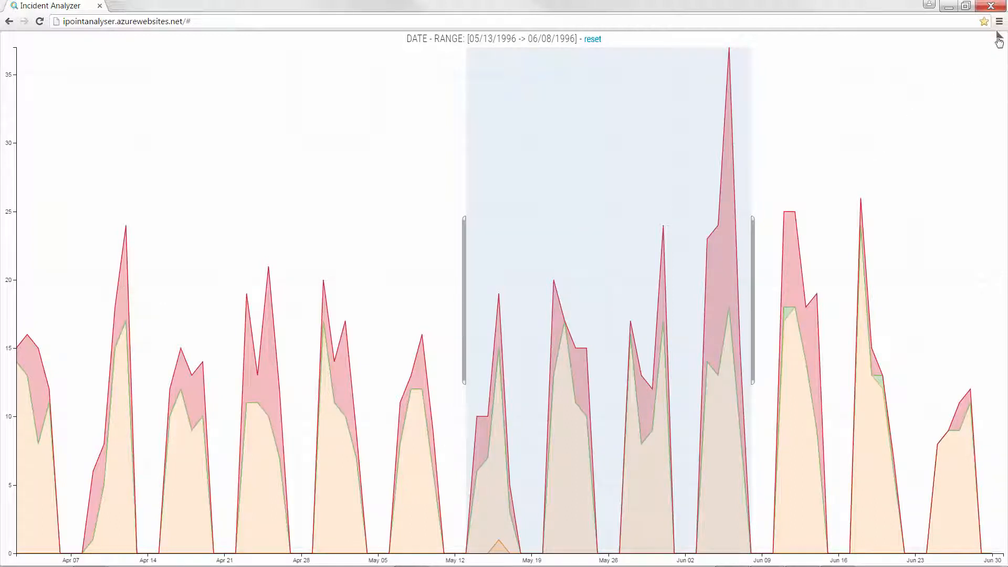
{"action": "left_click", "coordinate": [999, 39]}
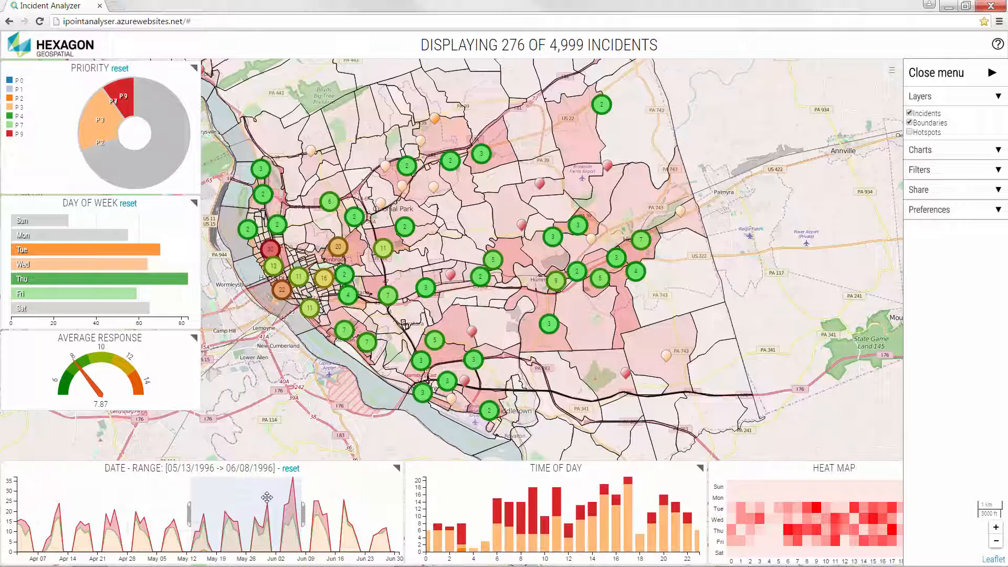
Step: Shift the date range to 04/08/1996 through 05/04/1996 and limit the time of day to hours 2 to 14
{"action": "left_click_drag", "start_coordinate": [268, 497], "coordinate": [118, 497]}
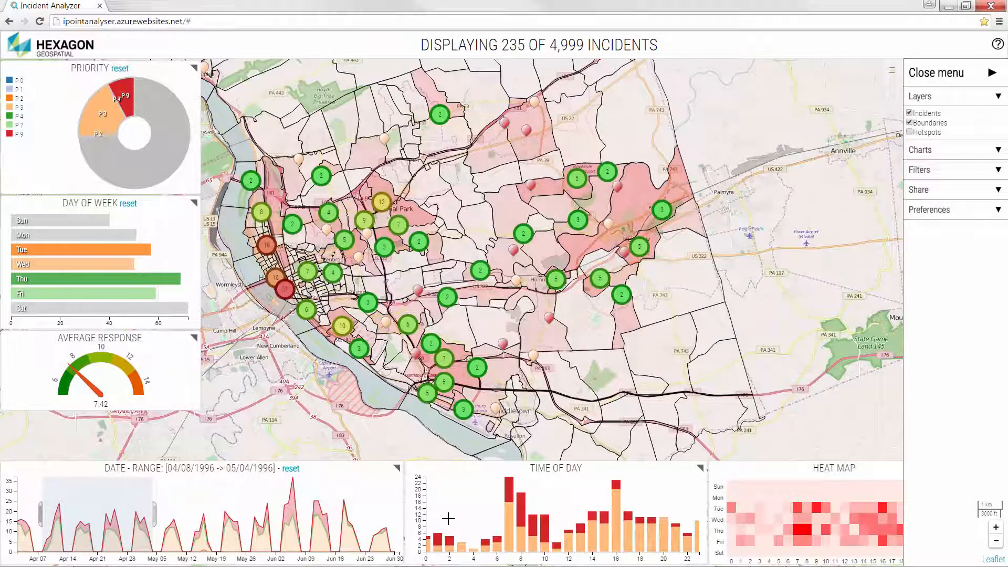
{"action": "mouse_move", "coordinate": [448, 519]}
{"action": "left_mouse_down"}
{"action": "mouse_move", "coordinate": [678, 532]}
{"action": "mouse_move", "coordinate": [599, 536]}
{"action": "left_mouse_up"}
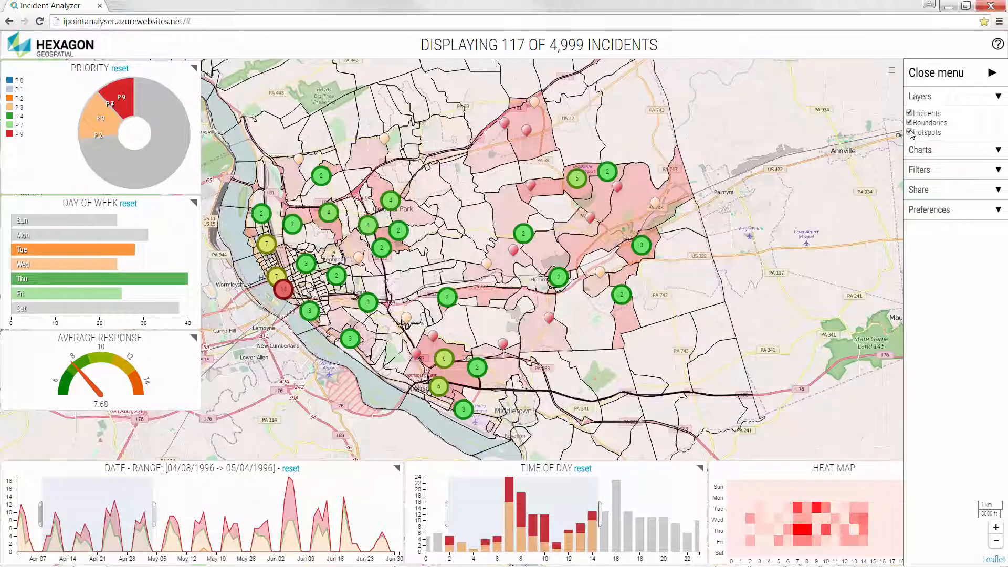
Step: Set the hotspot distance to 3000 m and apply it to the map
{"action": "left_click", "coordinate": [924, 209]}
{"action": "double_click", "coordinate": [969, 223]}
{"action": "type", "text": "3000"}
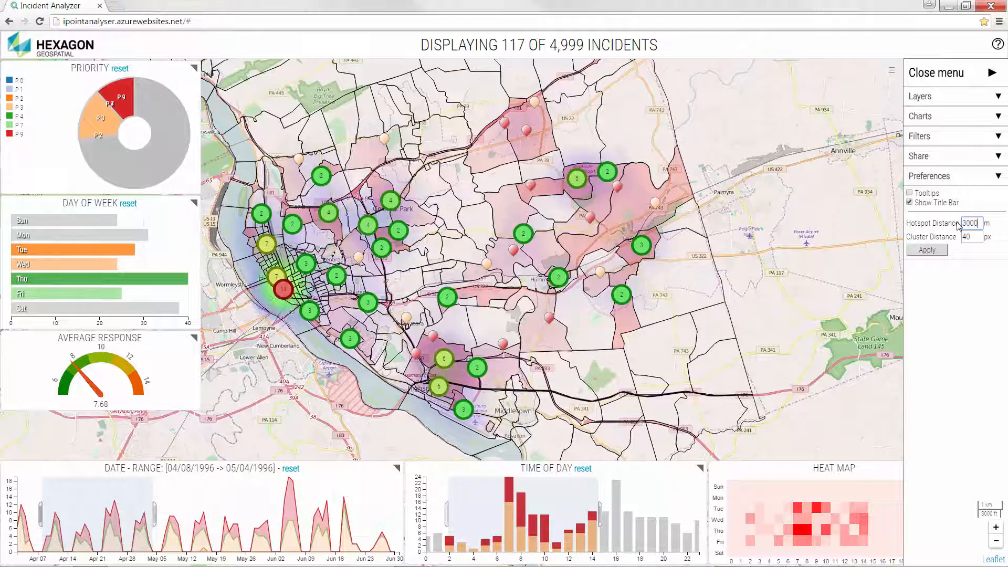
{"action": "left_click", "coordinate": [942, 250]}
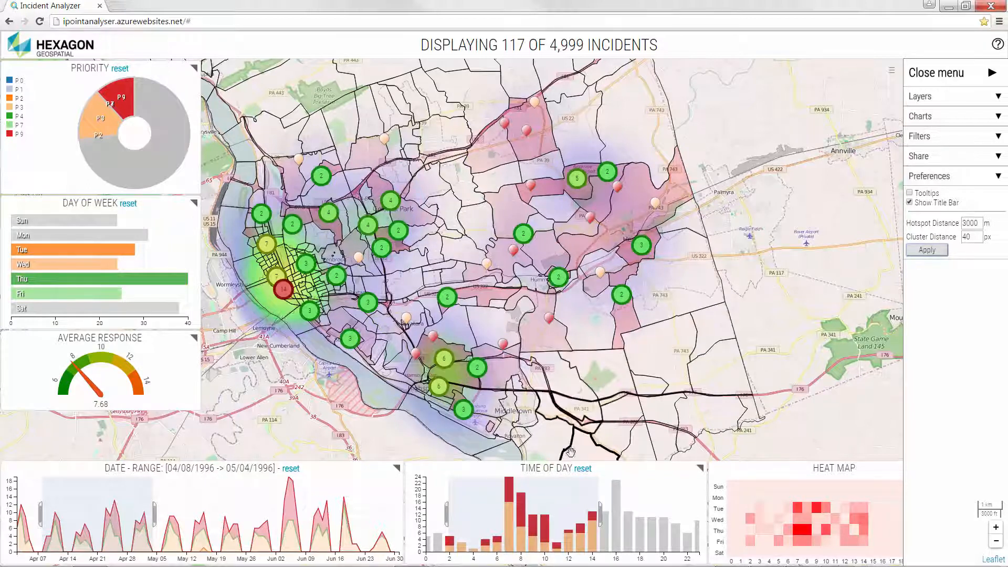
Step: Reset the time-of-day, date and day-of-week filters
{"action": "left_click", "coordinate": [584, 470]}
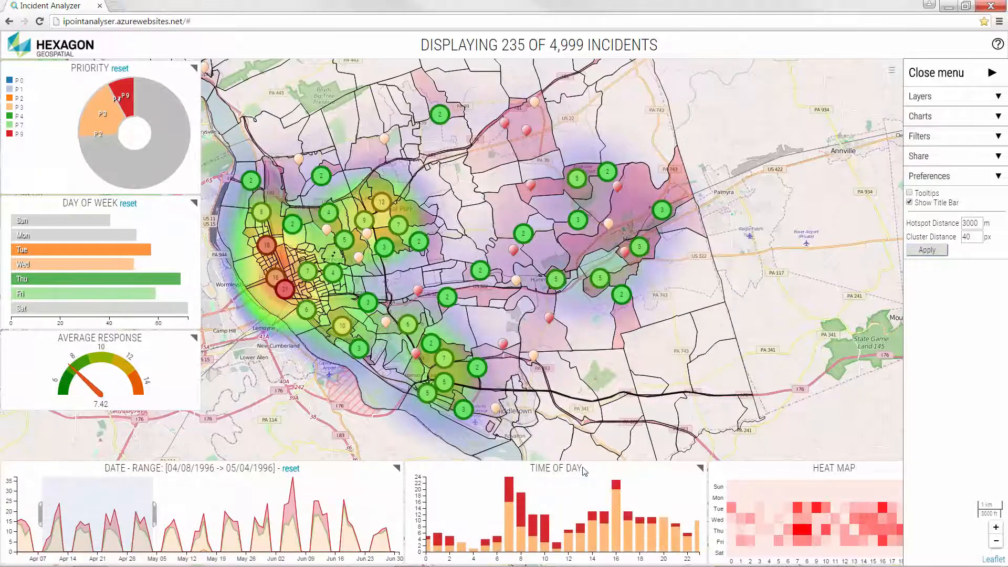
{"action": "left_click", "coordinate": [290, 469]}
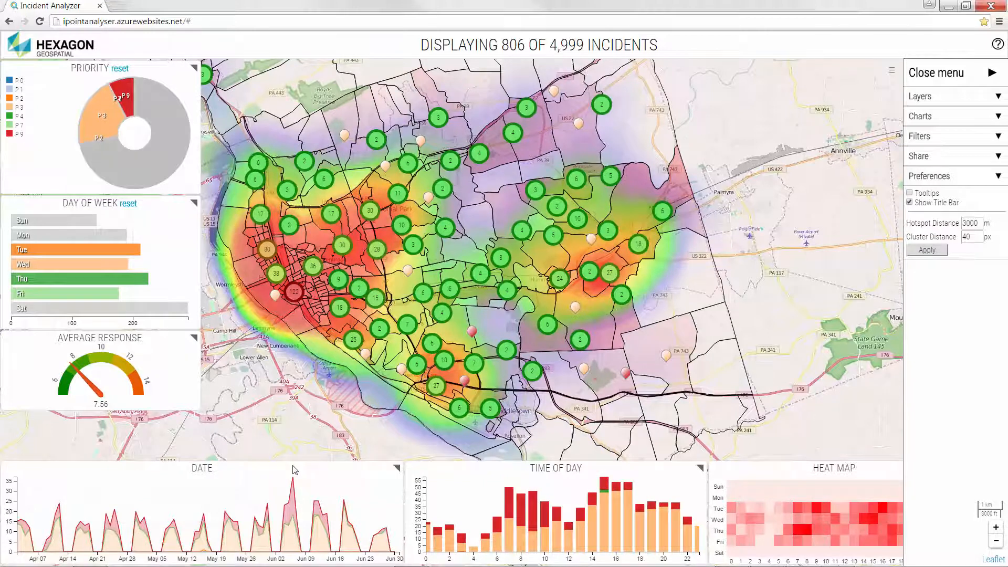
{"action": "left_click", "coordinate": [129, 205]}
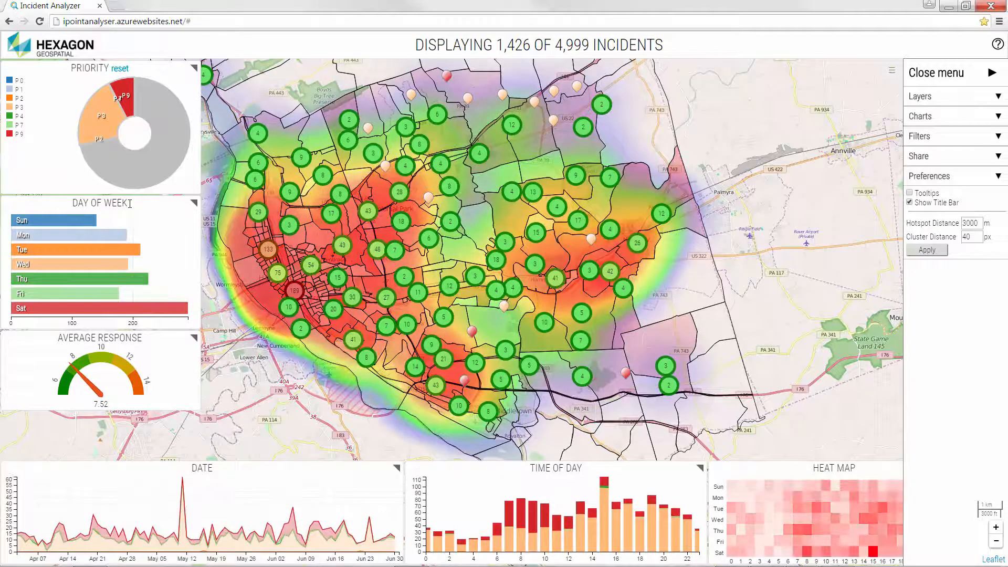
Step: Clear the priority filter, set the hotspot distance to 1000 m and apply it to the map
{"action": "left_click", "coordinate": [122, 71]}
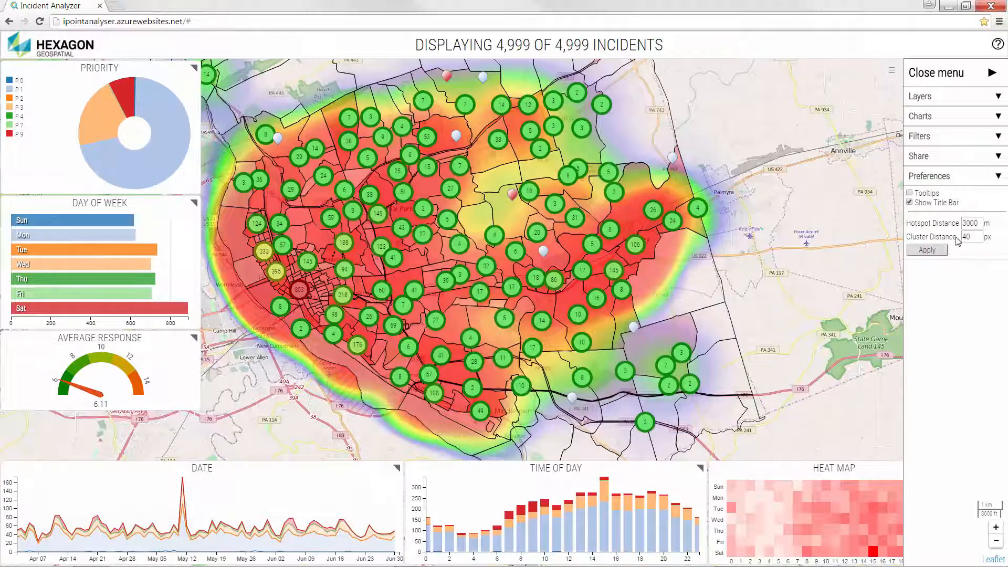
{"action": "left_click_drag", "start_coordinate": [982, 223], "coordinate": [946, 227]}
{"action": "type", "text": "1000"}
{"action": "left_click", "coordinate": [932, 251]}
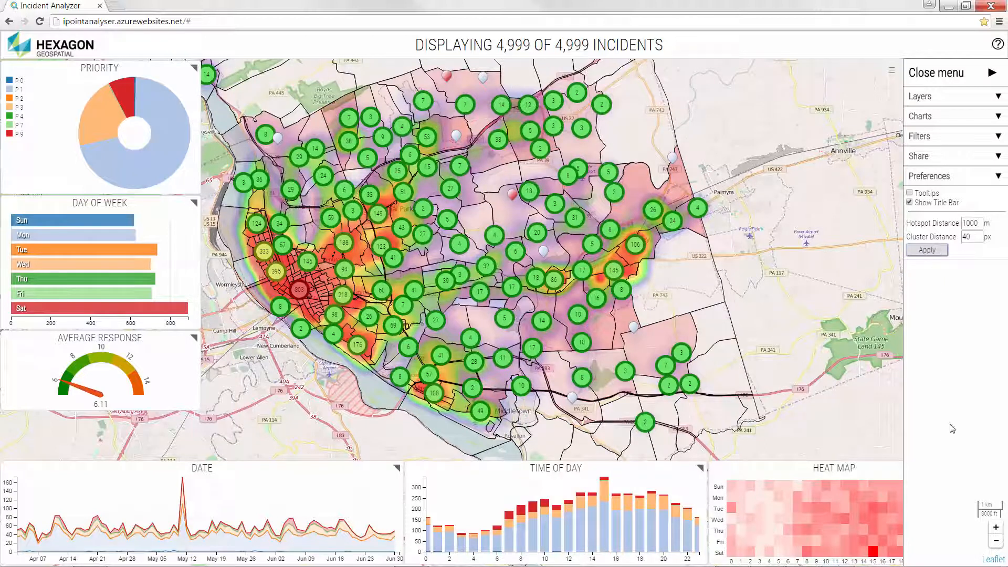
Step: Filter the incidents to the hotspot zone just south of Colonial Park and the narrow zone adjoining its west side
{"action": "left_click", "coordinate": [996, 529]}
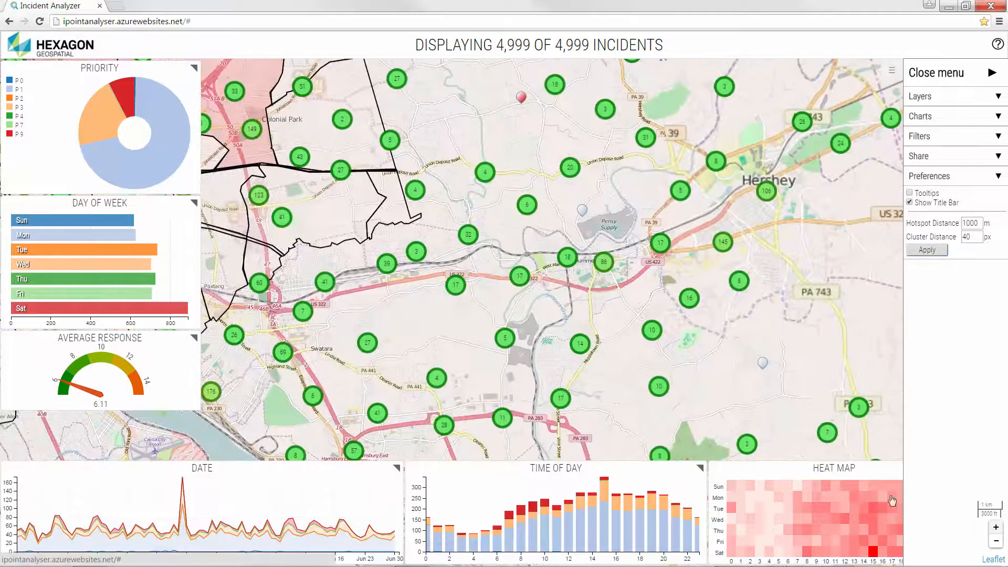
{"action": "left_click_drag", "start_coordinate": [329, 299], "coordinate": [722, 282]}
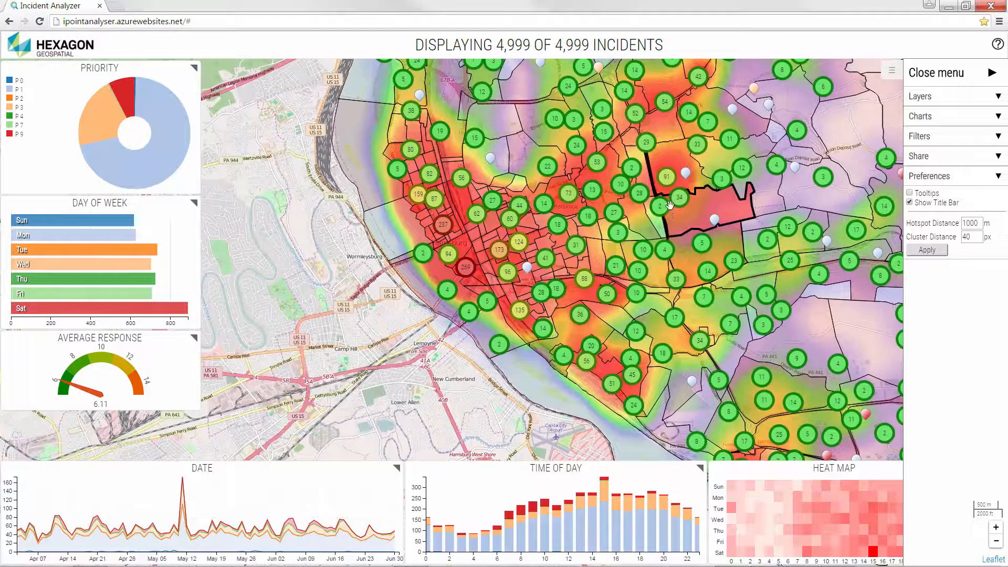
{"action": "left_click", "coordinate": [677, 175]}
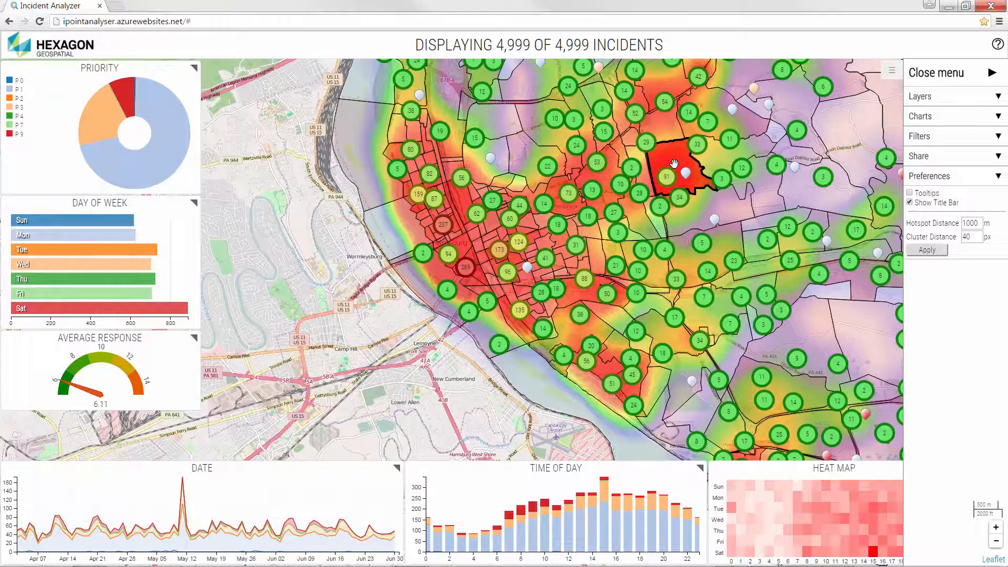
{"action": "left_click", "coordinate": [642, 170]}
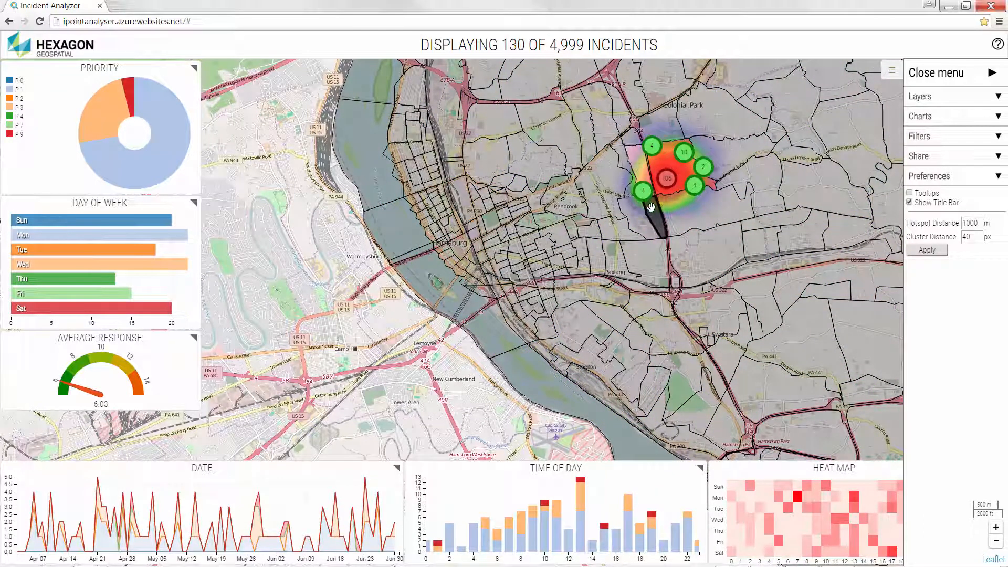
{"action": "left_click", "coordinate": [671, 215]}
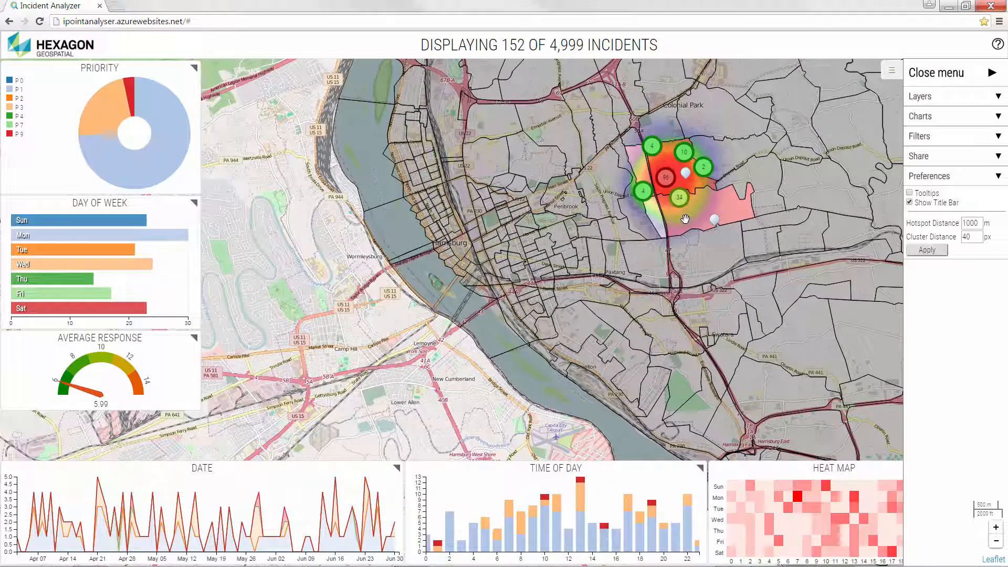
{"action": "left_click", "coordinate": [685, 219]}
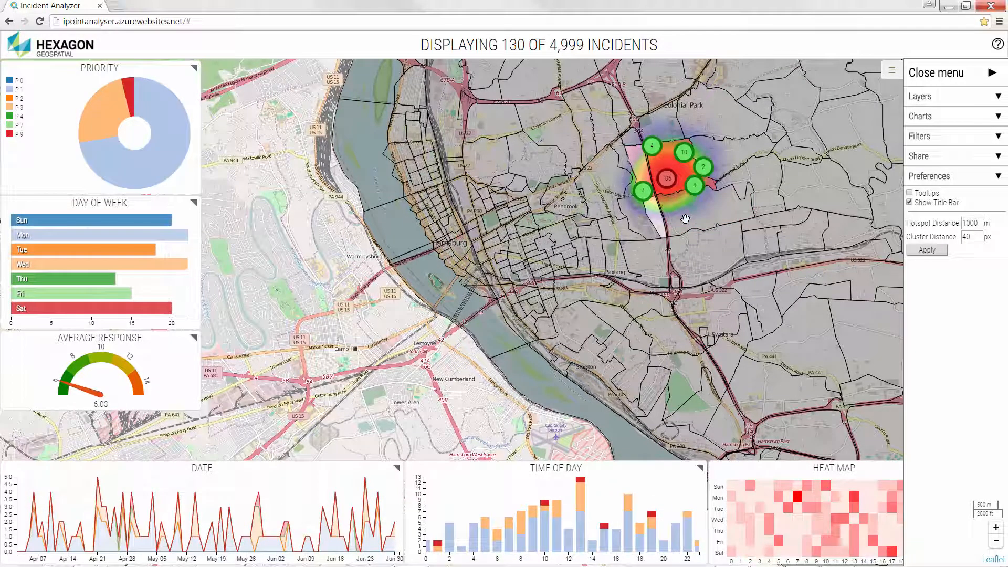
Step: Add several neighbouring zones in central Harrisburg and two small zones just south of Penbrook to the area filter
{"action": "left_click", "coordinate": [489, 270]}
{"action": "left_click", "coordinate": [489, 269]}
{"action": "left_click", "coordinate": [495, 256]}
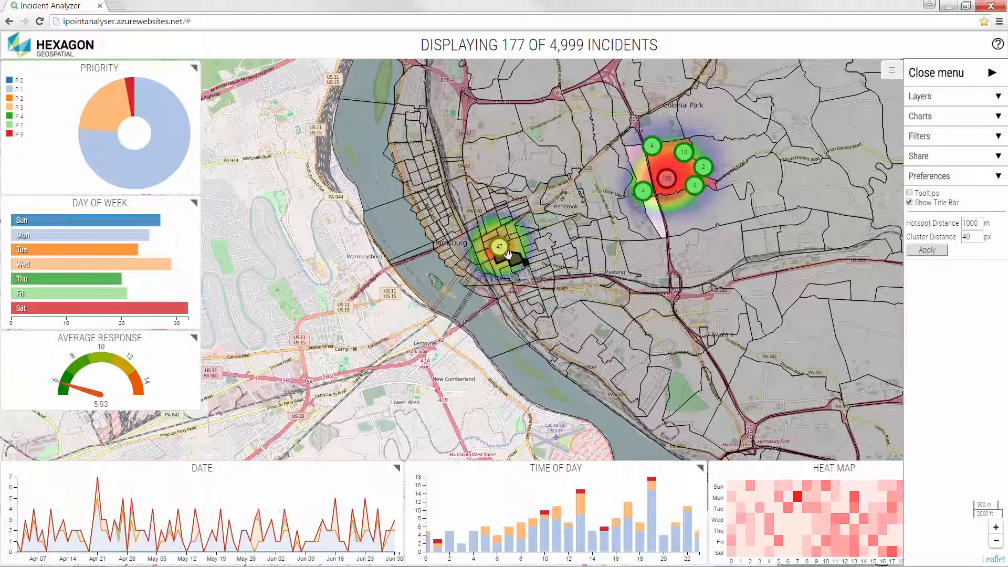
{"action": "left_click", "coordinate": [516, 258]}
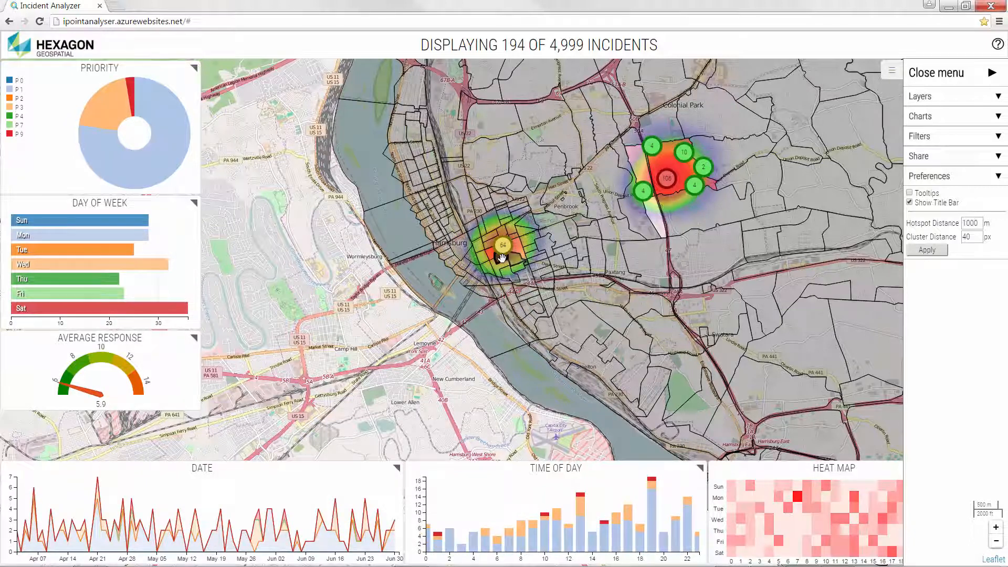
{"action": "left_click", "coordinate": [504, 264]}
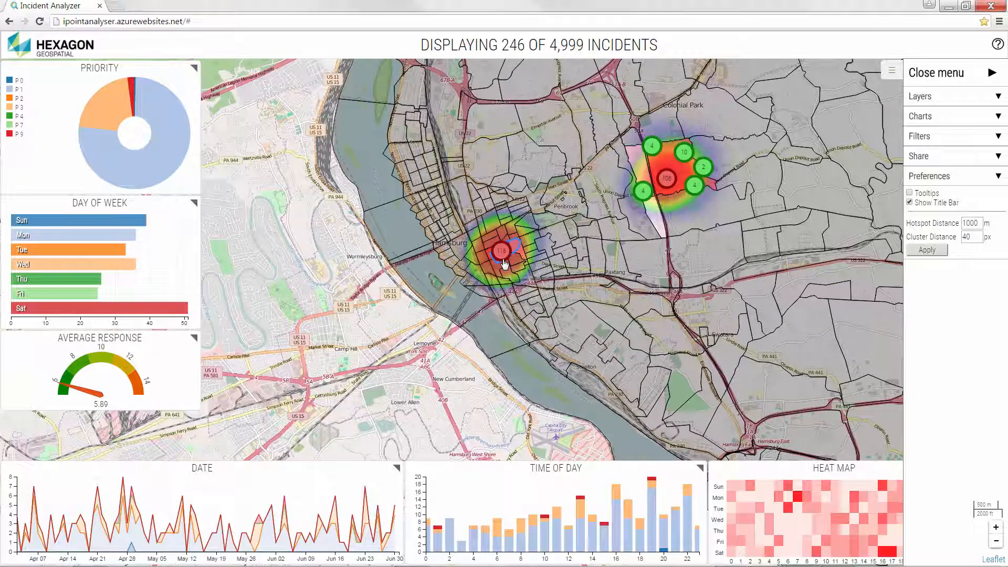
{"action": "left_click", "coordinate": [590, 231]}
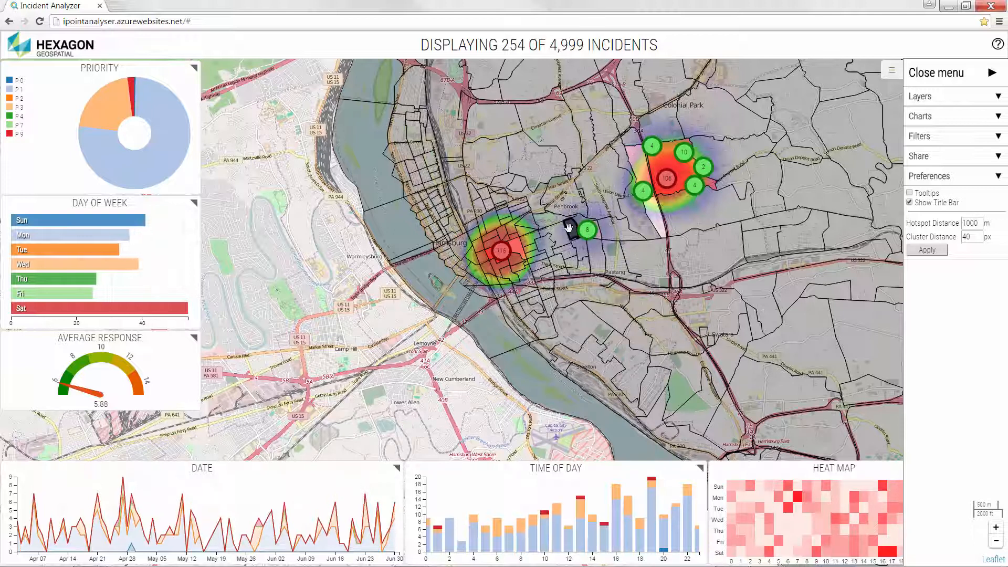
{"action": "left_click", "coordinate": [569, 227]}
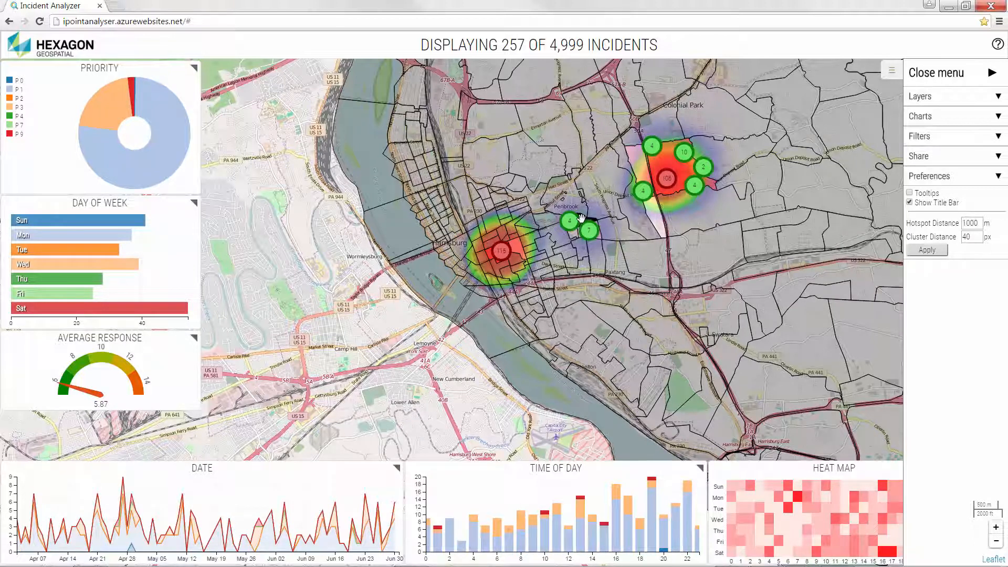